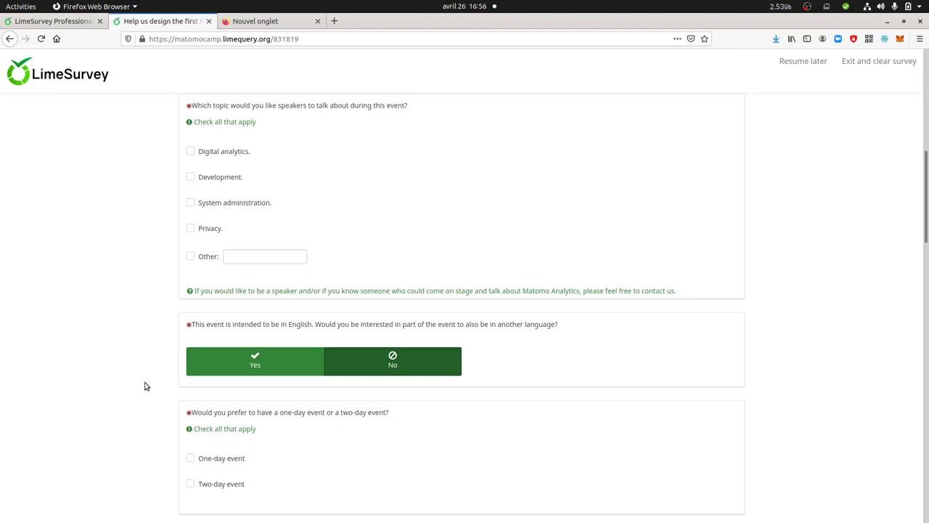
# - Test the Yes/No question about offering another language by alternating its answer, ending on No, to check the follow-up question's display
pyautogui.scroll(-2, 146, 386)
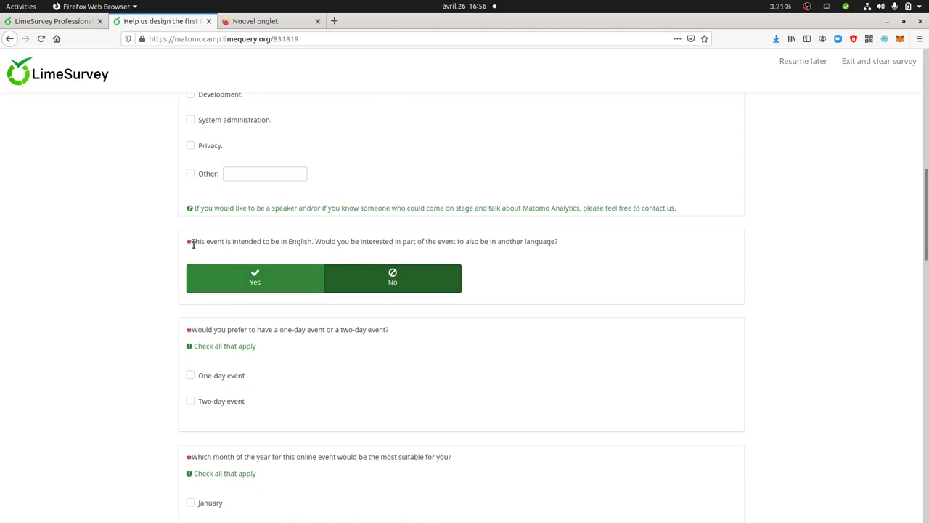
pyautogui.moveTo(193, 244); pyautogui.dragTo(570, 248)
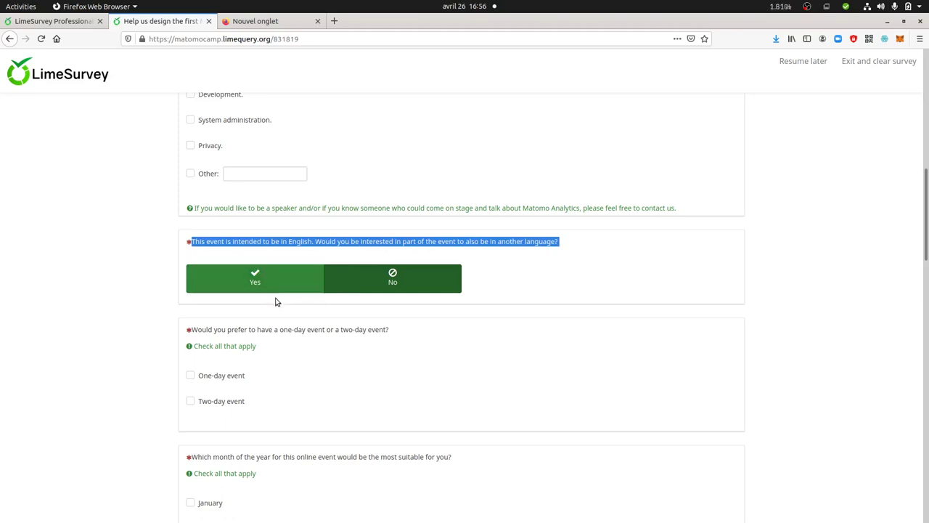
pyautogui.click(408, 279)
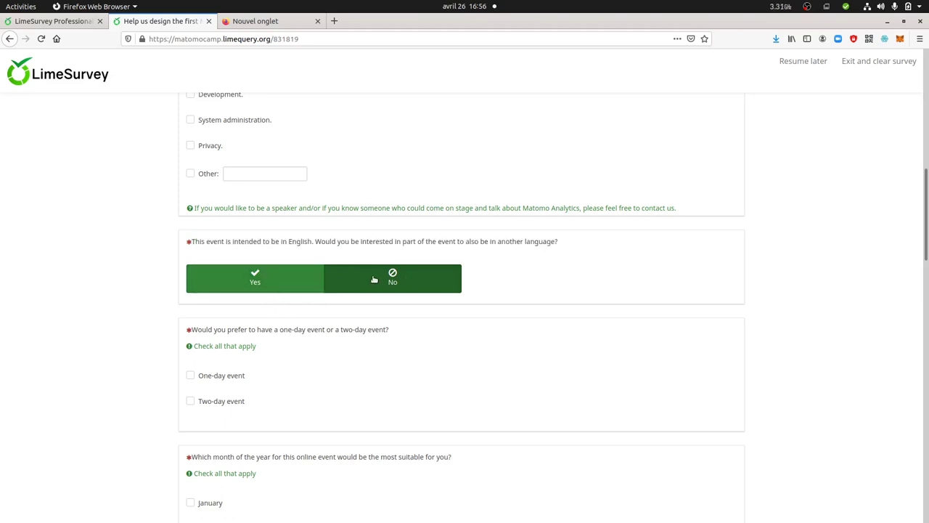
pyautogui.click(286, 278)
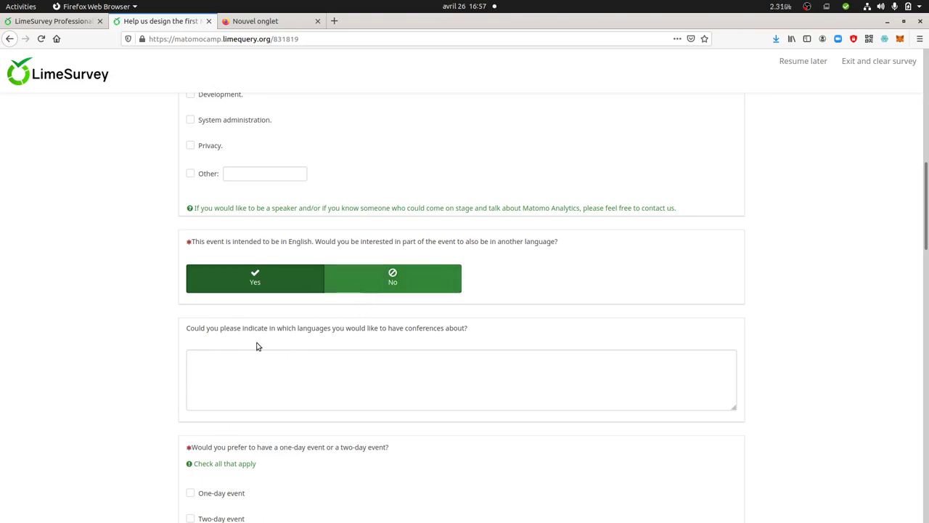
pyautogui.click(356, 284)
pyautogui.click(307, 284)
pyautogui.click(375, 285)
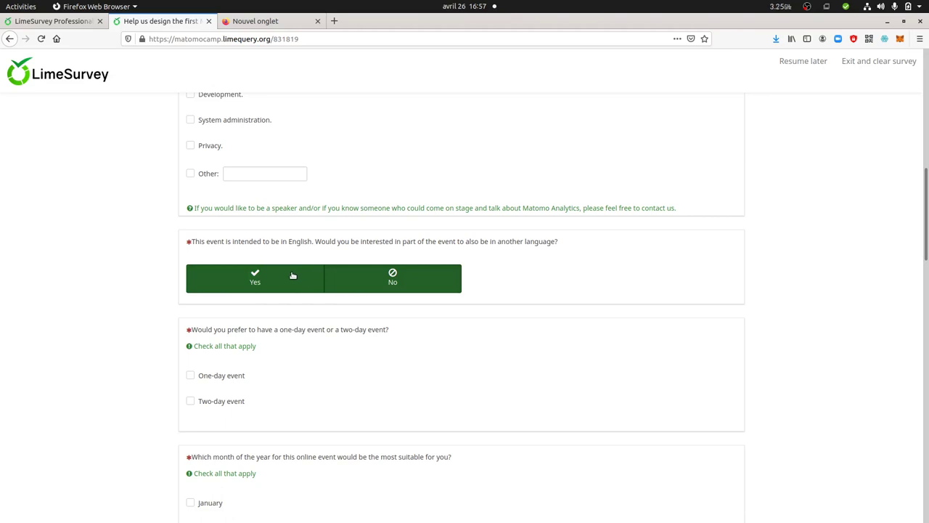
# - Switch to the survey administration, list the survey's questions, and examine the language questions A5 and A5bis
pyautogui.click(75, 27)
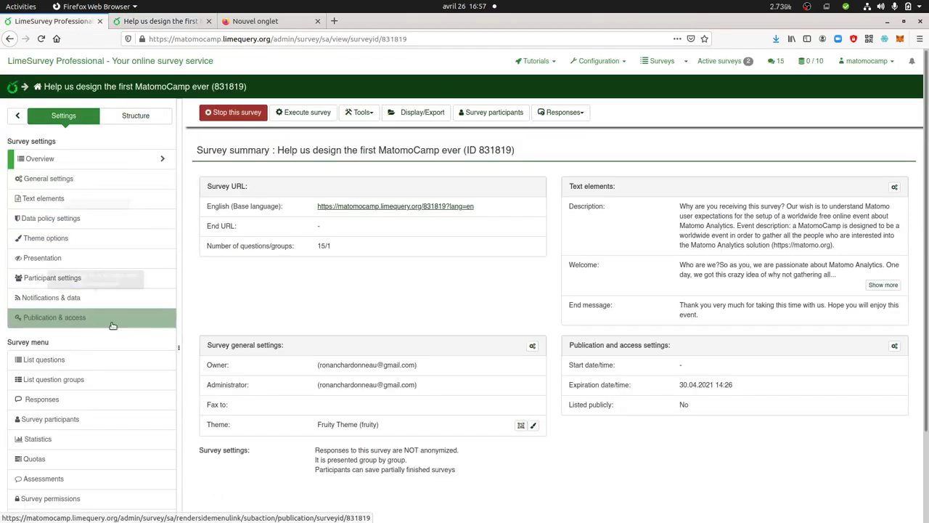
pyautogui.click(101, 361)
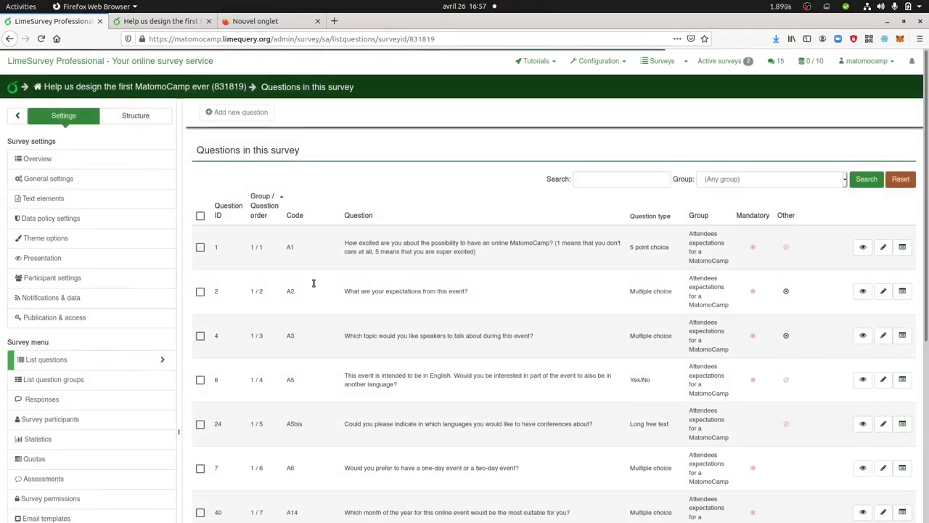
pyautogui.scroll(-5, 436, 323)
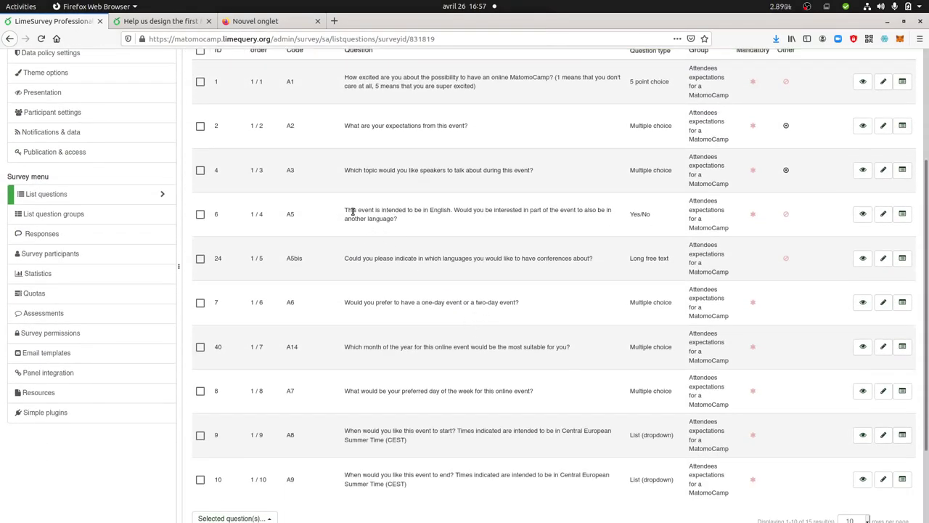
pyautogui.moveTo(346, 210); pyautogui.dragTo(387, 223)
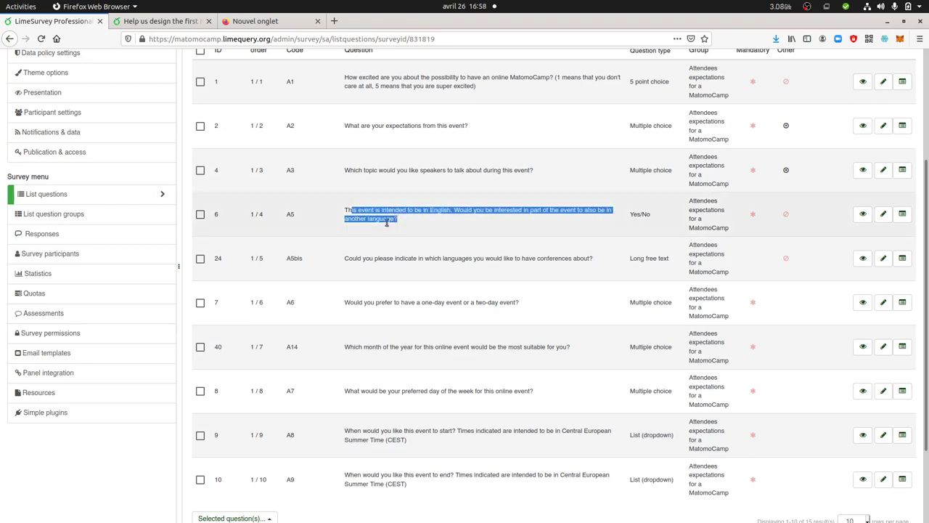
pyautogui.click(387, 223)
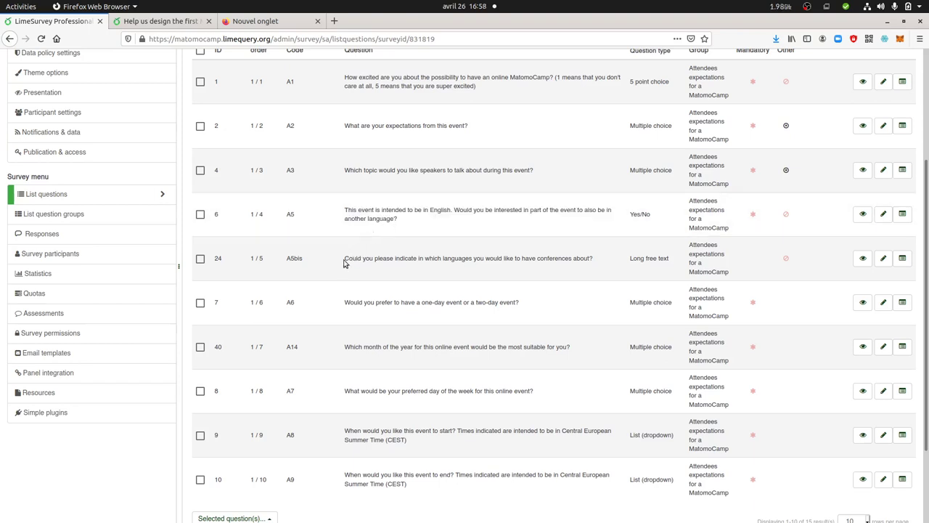
pyautogui.moveTo(400, 220); pyautogui.dragTo(347, 212)
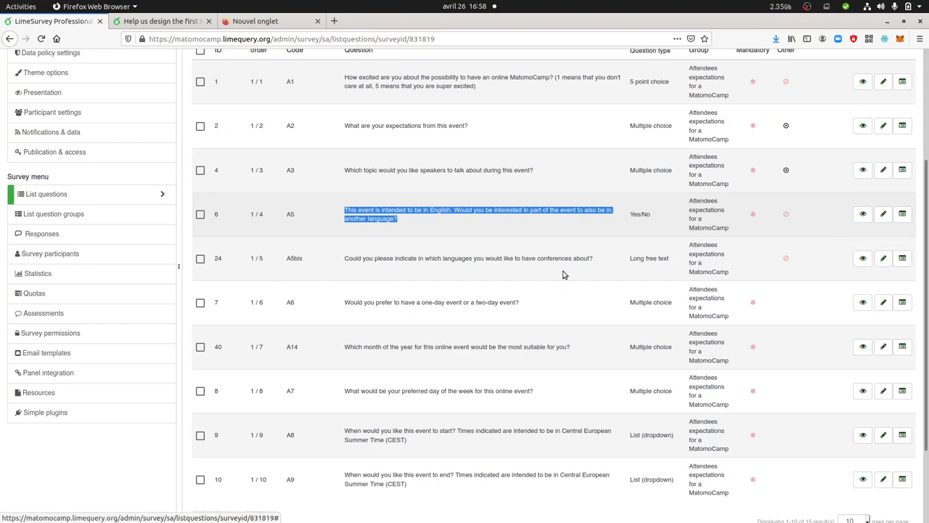
pyautogui.moveTo(548, 259); pyautogui.dragTo(460, 260)
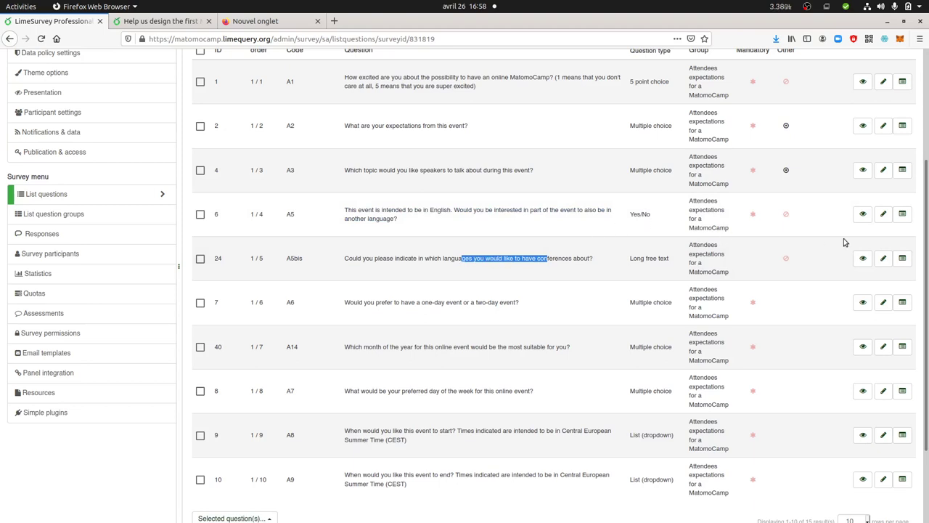
# - Open question A5bis, close its editor without changes, and open its conditions designer to read the existing display rule
pyautogui.click(882, 259)
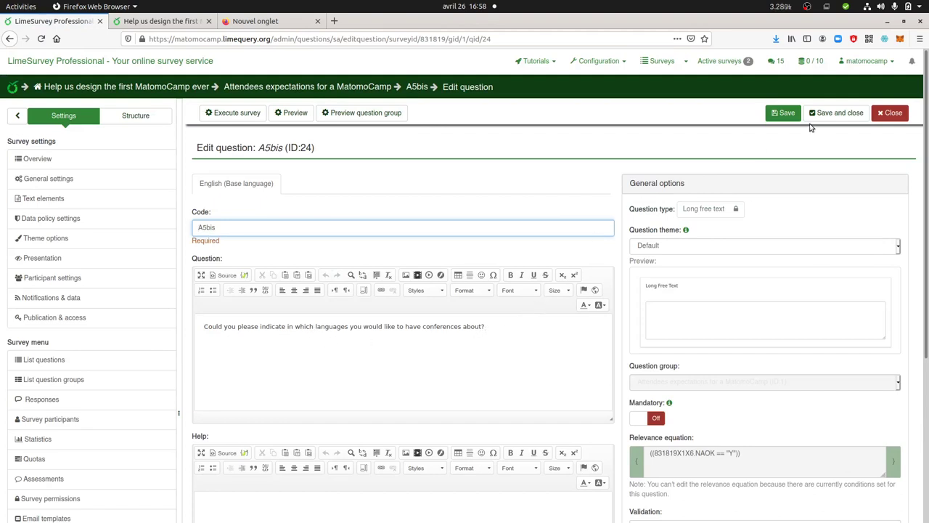
pyautogui.click(889, 115)
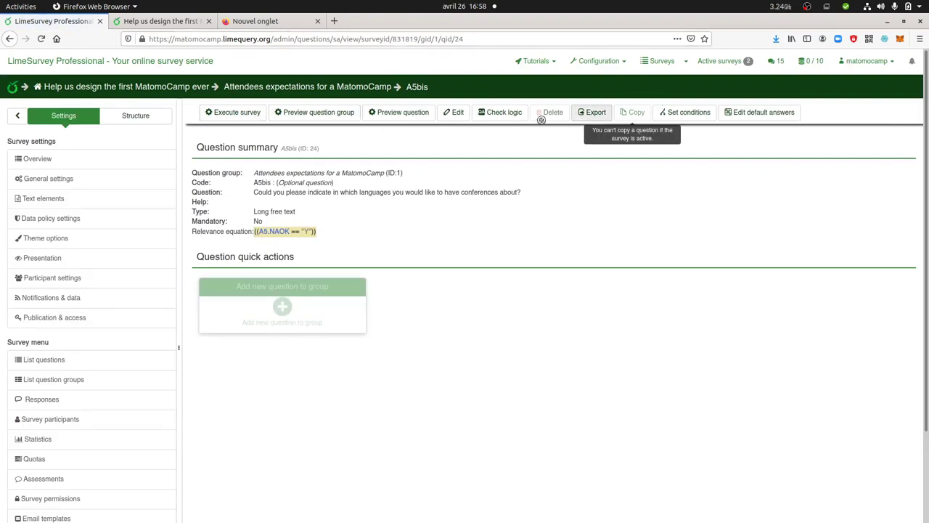
pyautogui.click(690, 114)
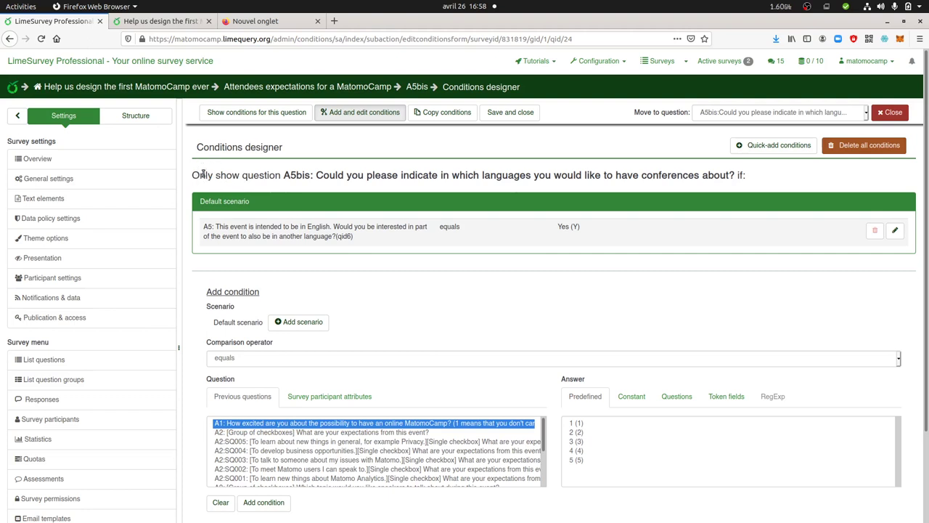
pyautogui.moveTo(201, 175); pyautogui.dragTo(331, 175)
pyautogui.moveTo(735, 175); pyautogui.dragTo(748, 175)
# - Fill in the add-condition form for A5bis with previous question A5 and the predefined answer Y (Yes)
pyautogui.scroll(-1, 451, 247)
pyautogui.scroll(-2, 451, 245)
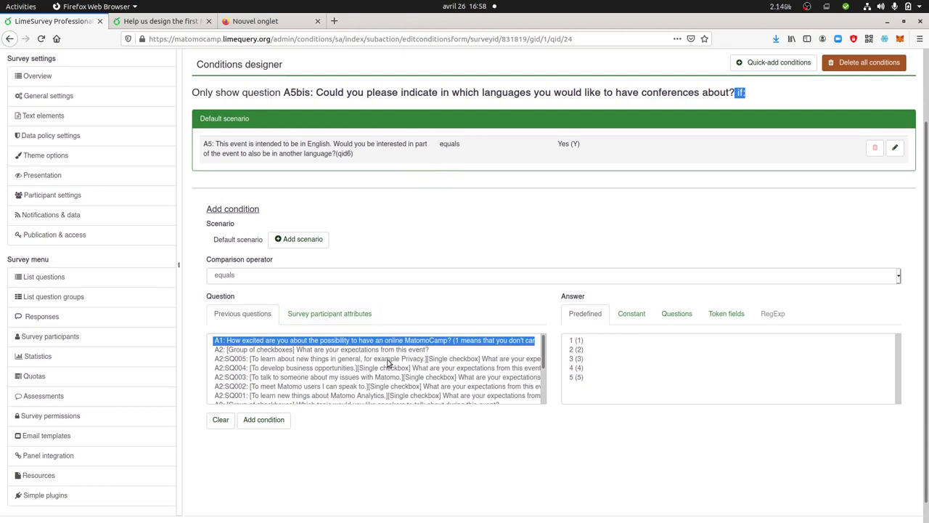
pyautogui.scroll(-6, 327, 383)
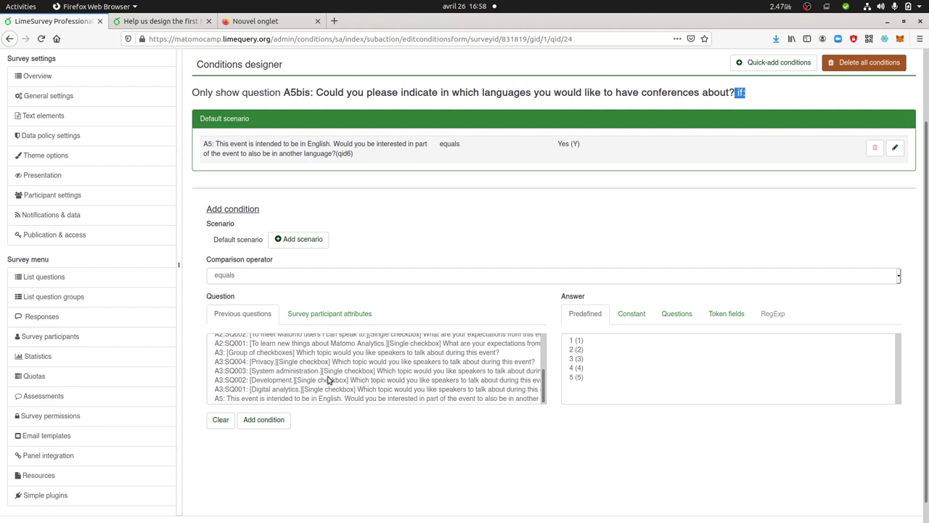
pyautogui.click(319, 378)
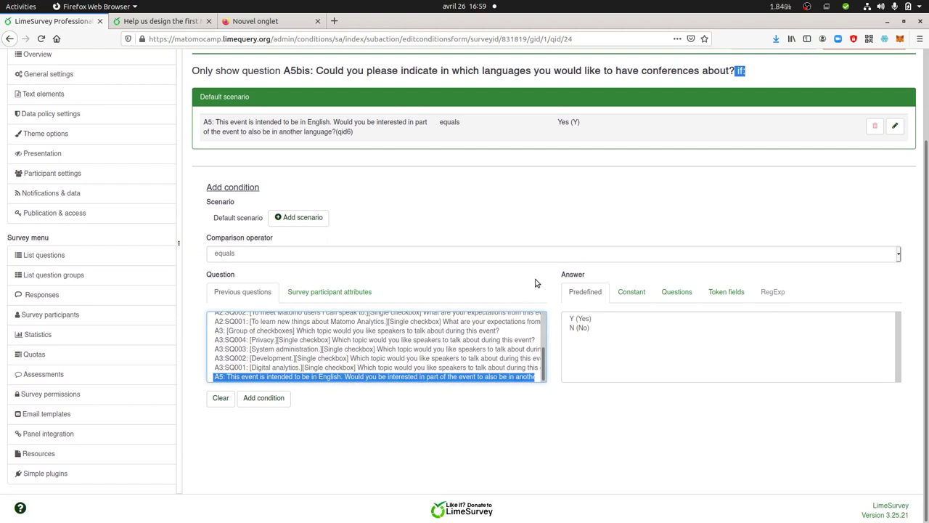
pyautogui.click(584, 319)
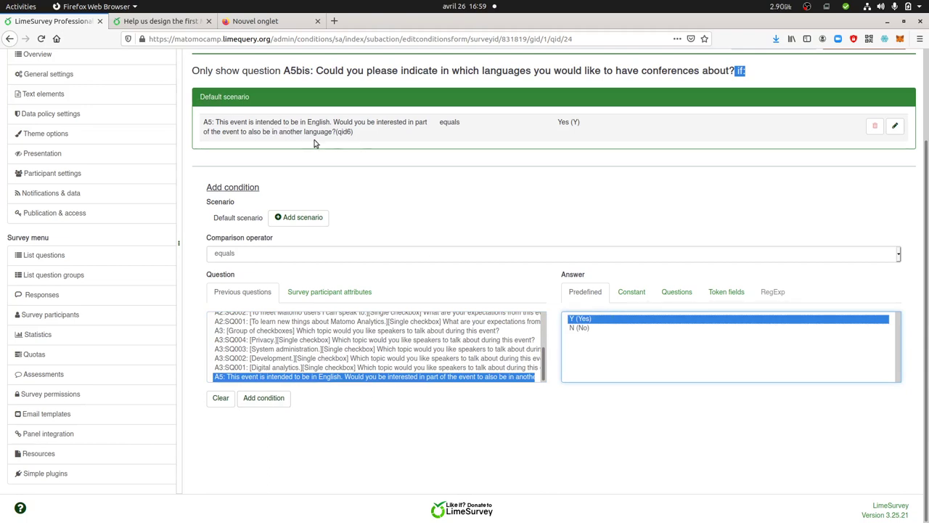
# - Compare the add-condition form's selections with the existing default scenario for A5bis, and glance at the live survey
pyautogui.scroll(3, 316, 143)
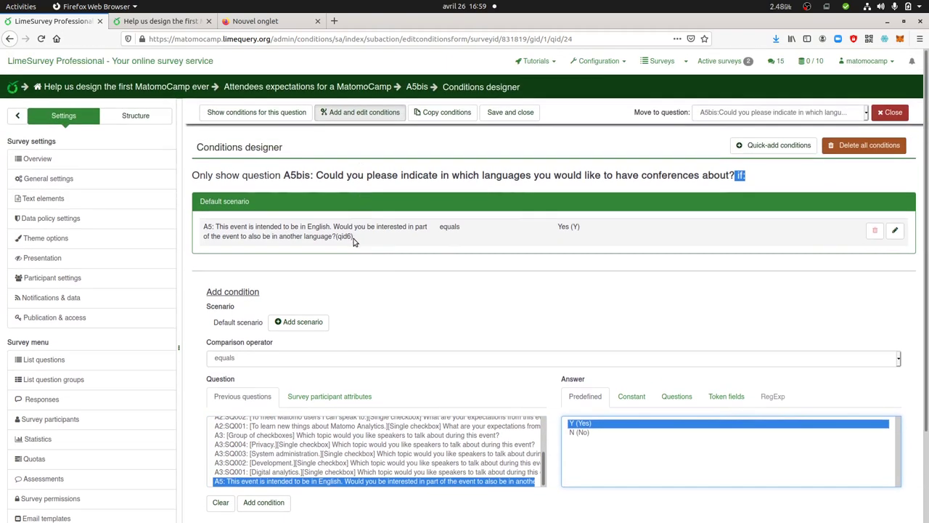
pyautogui.scroll(-3, 392, 383)
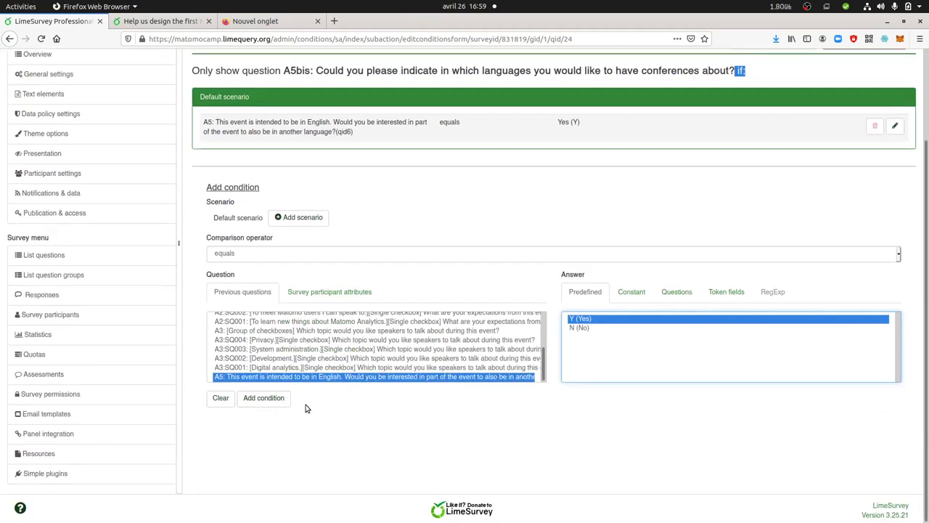
pyautogui.scroll(3, 305, 408)
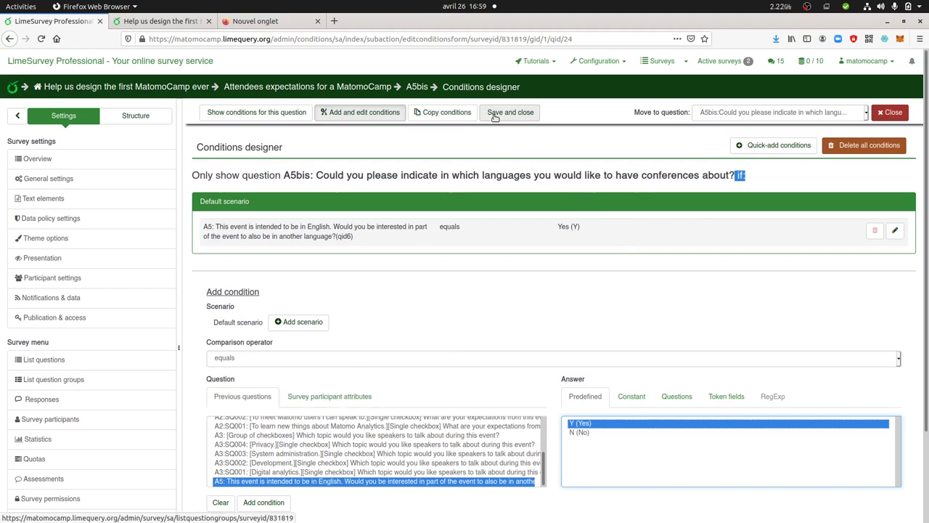
pyautogui.scroll(-3, 400, 281)
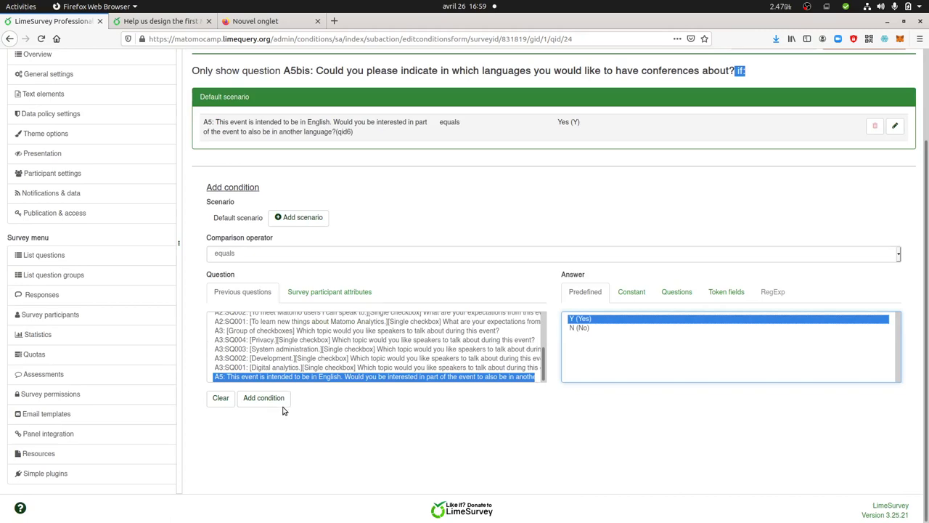
pyautogui.scroll(3, 344, 395)
pyautogui.scroll(-3, 292, 415)
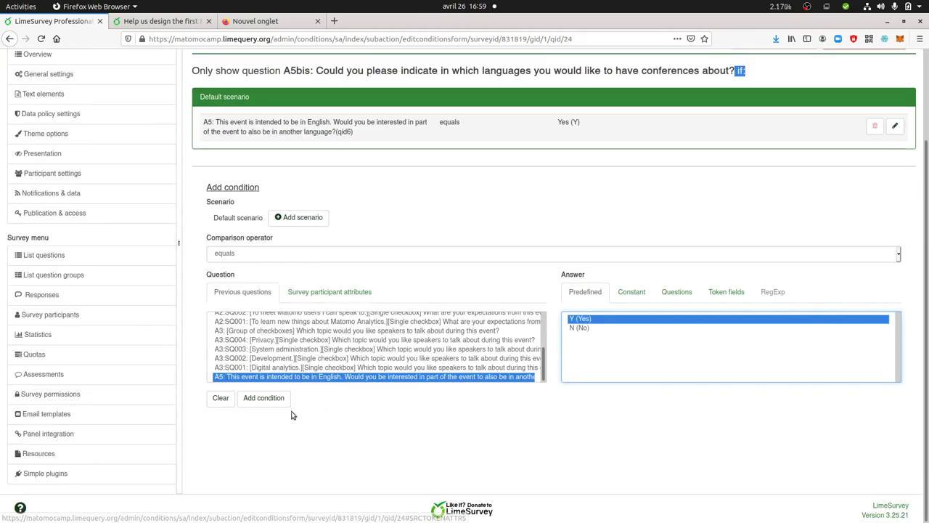
pyautogui.scroll(3, 307, 411)
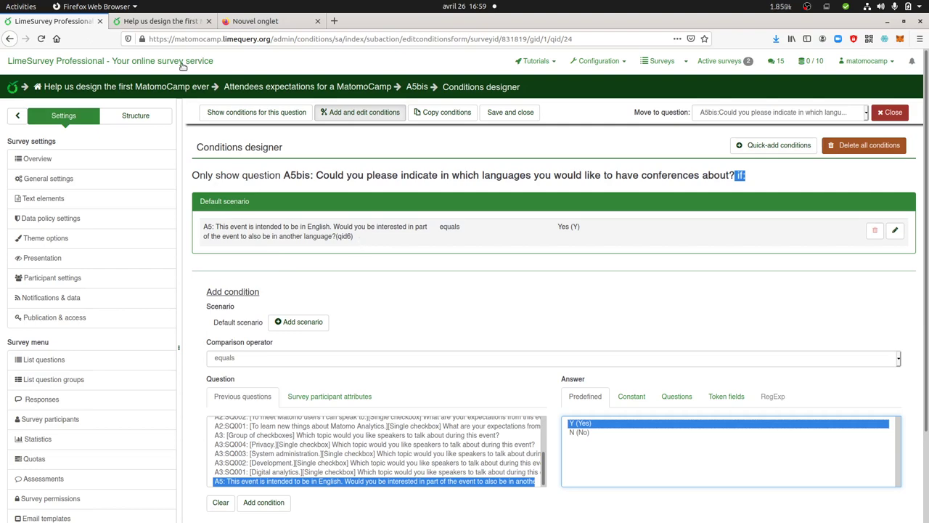
pyautogui.click(158, 21)
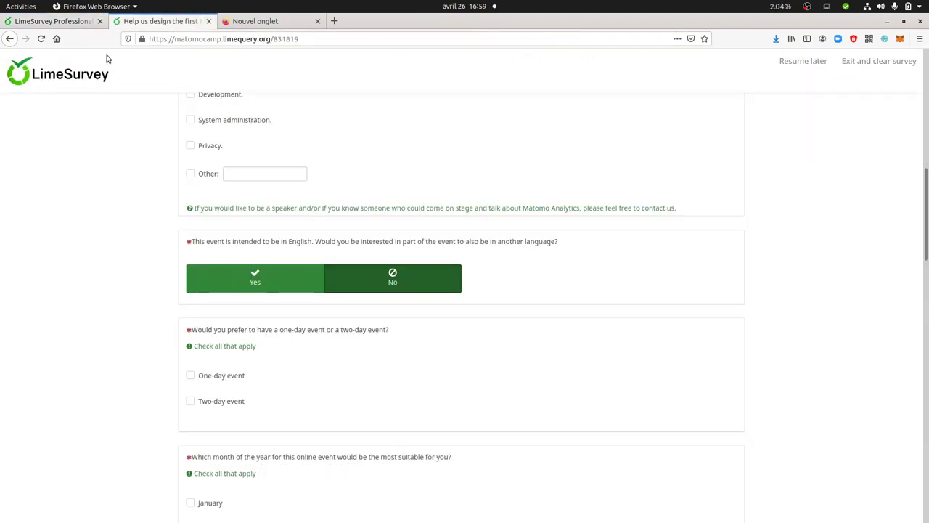
pyautogui.click(80, 22)
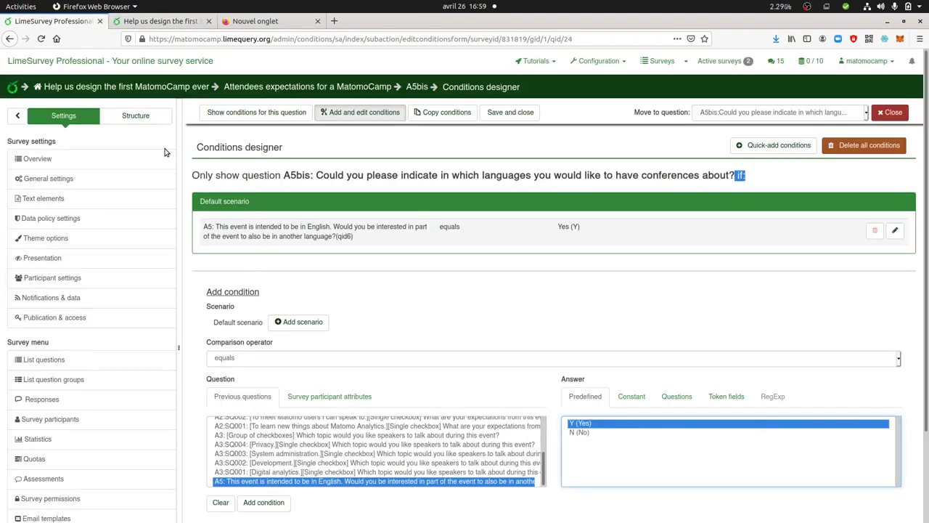
# - Leave the conditions designer and return to the survey's overview page
pyautogui.click(314, 87)
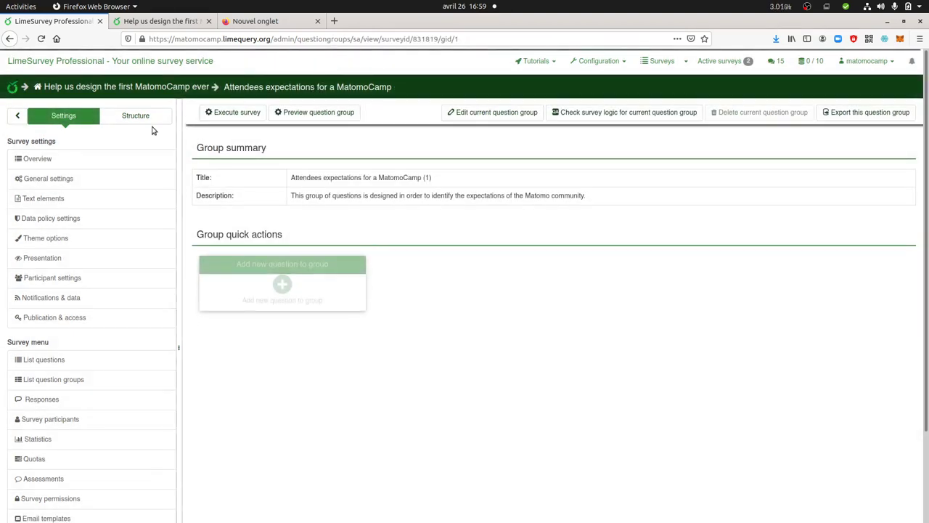
pyautogui.click(17, 115)
pyautogui.click(18, 116)
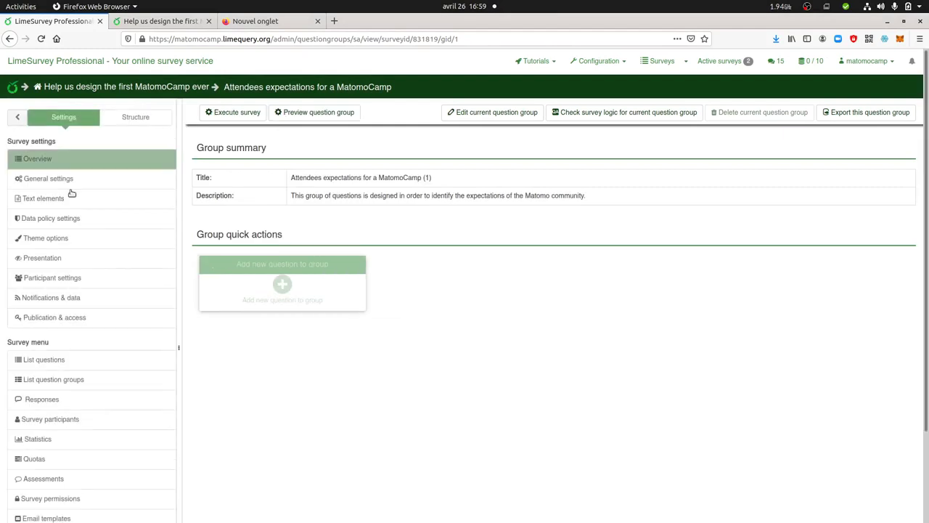
pyautogui.click(89, 160)
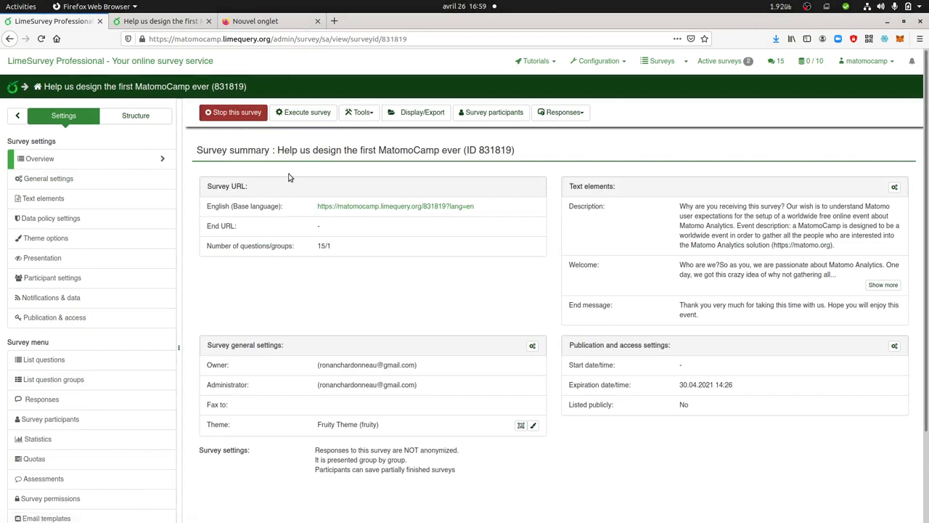
# - Return to the live survey and alternate the other-language question between Yes and No, ending on Yes
pyautogui.click(162, 22)
pyautogui.click(295, 289)
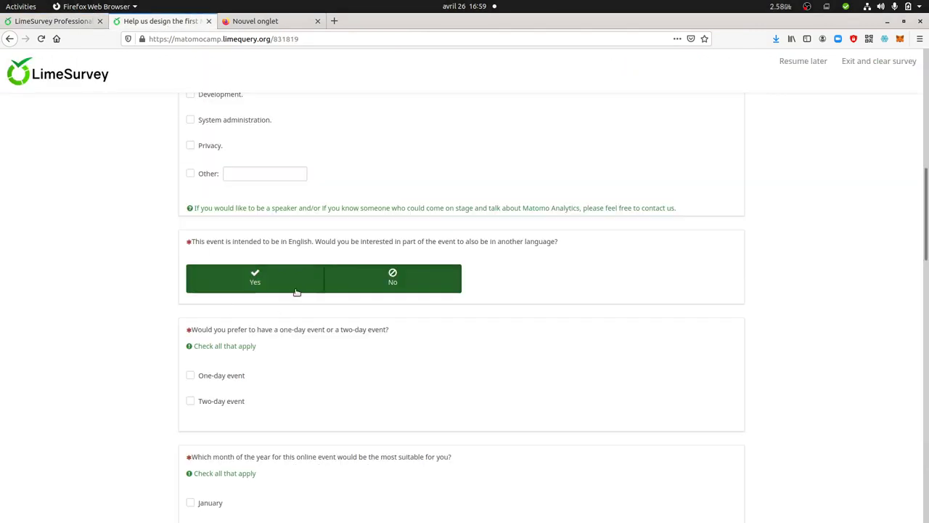
pyautogui.click(423, 288)
pyautogui.click(284, 283)
pyautogui.click(373, 292)
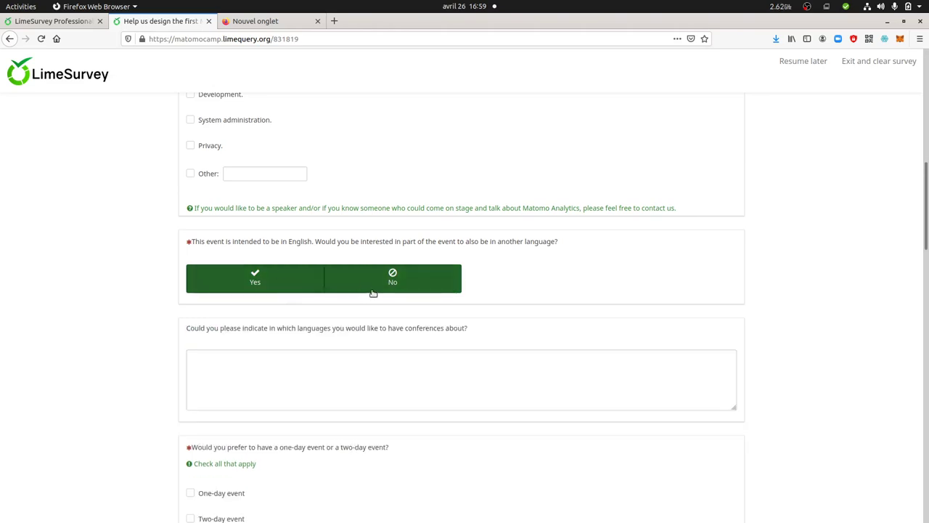
pyautogui.click(298, 288)
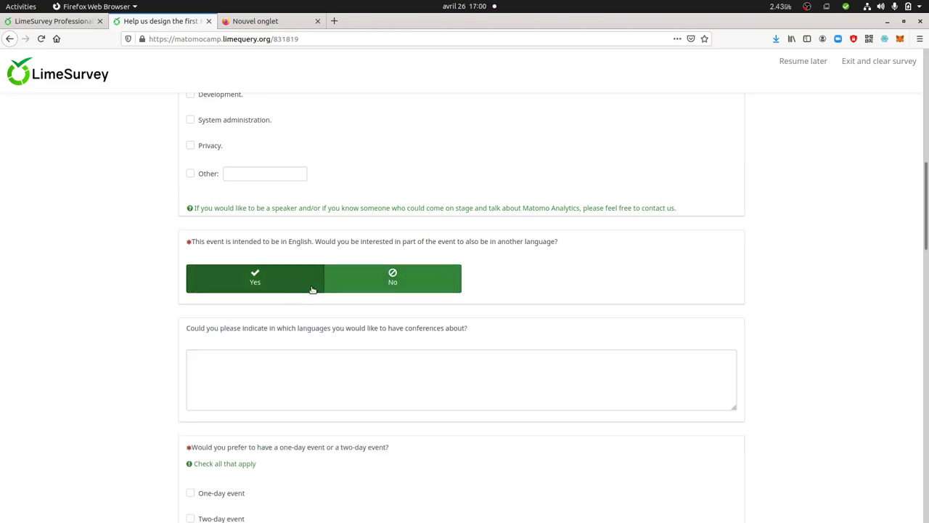